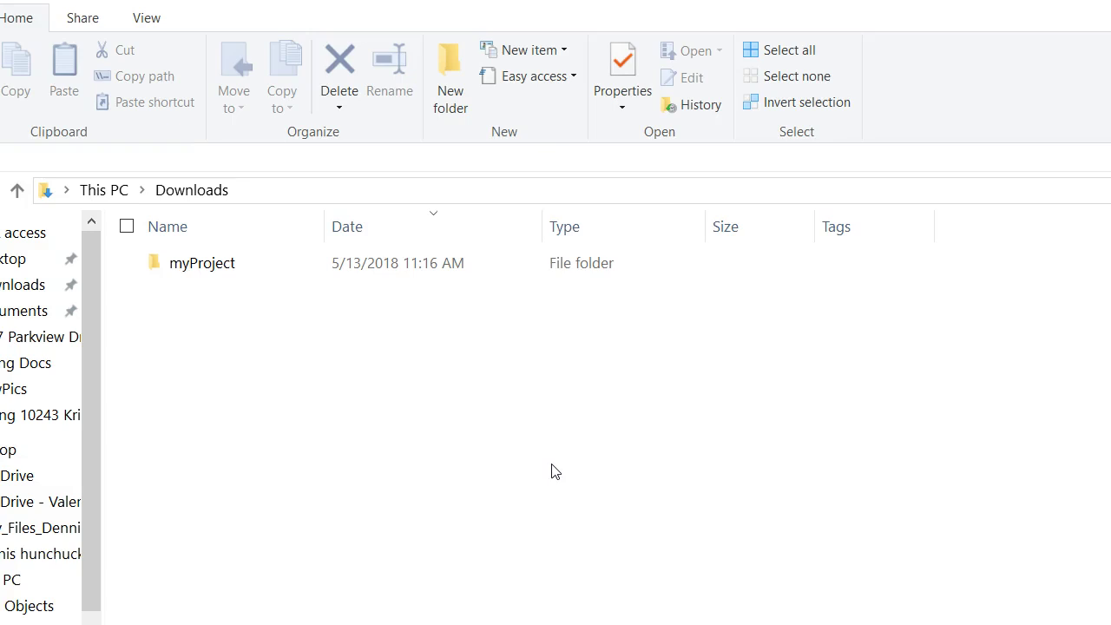
# Select the myProject folder in the Downloads folder.
pyautogui.click(179, 268)
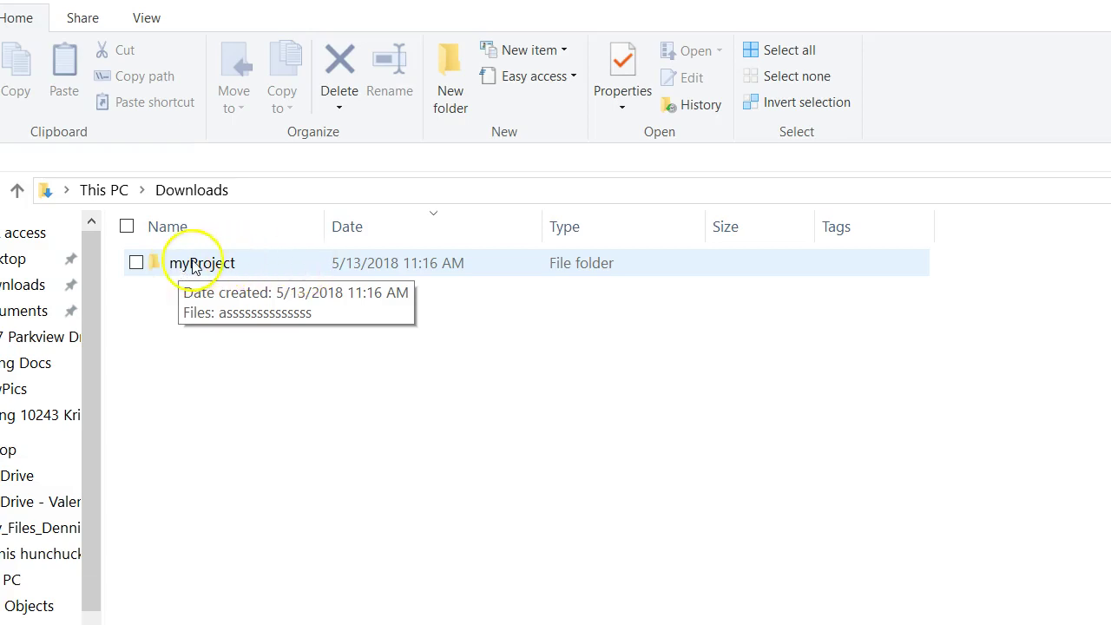
# Select the myProject folder and bring up its context menu.
pyautogui.click(136, 263)
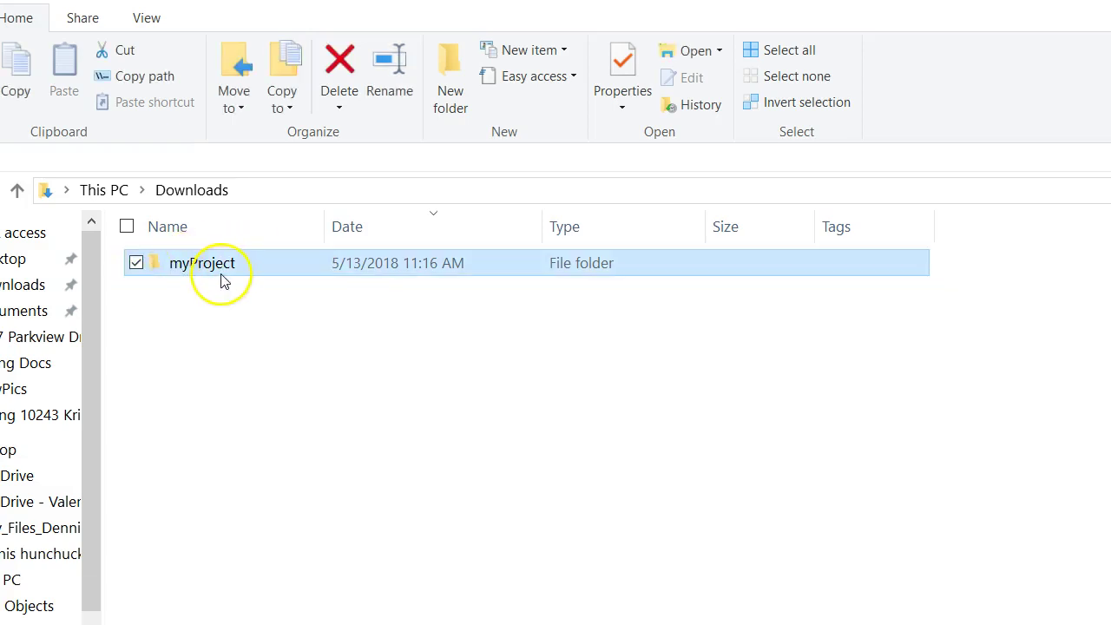
pyautogui.rightClick(219, 271)
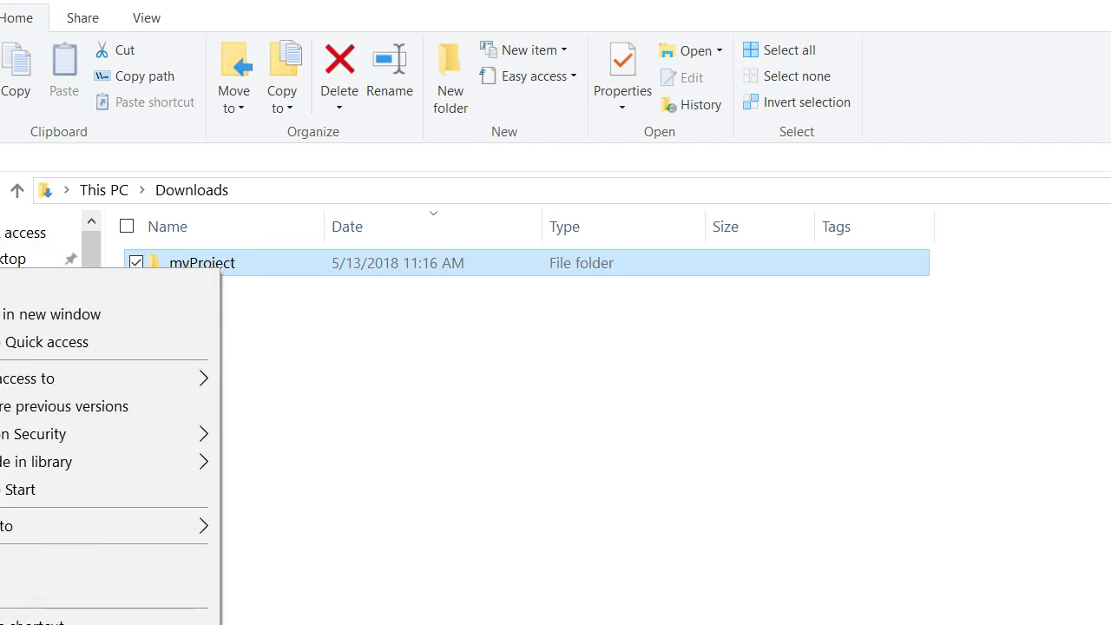
pyautogui.moveTo(52, 526)
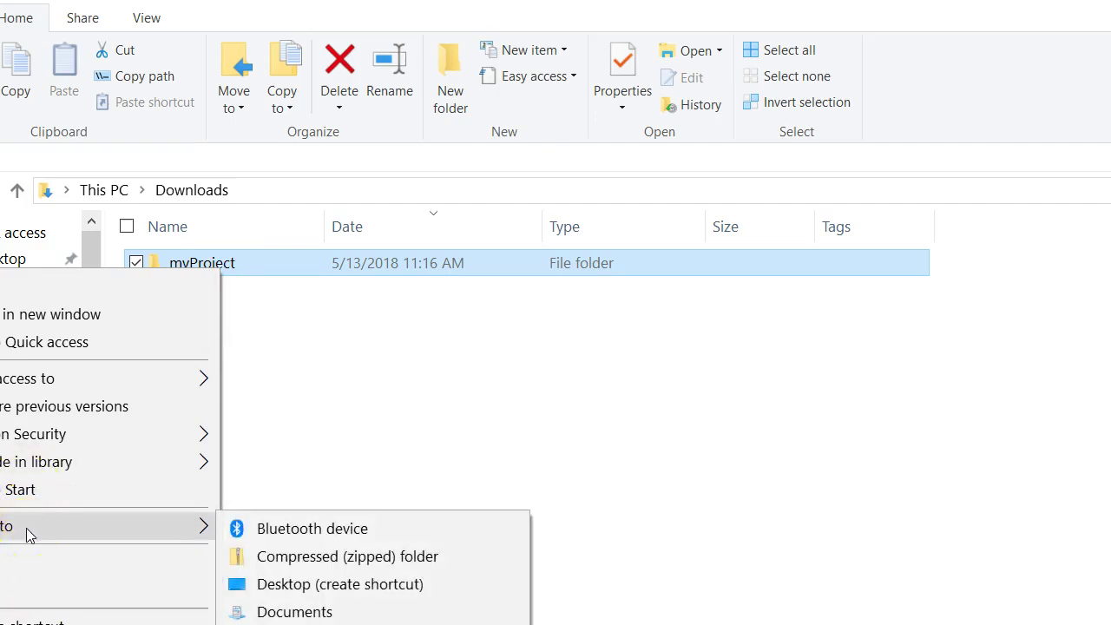
# Compress myProject into a zip archive, keep the default name myProject, and select it.
pyautogui.click(311, 556)
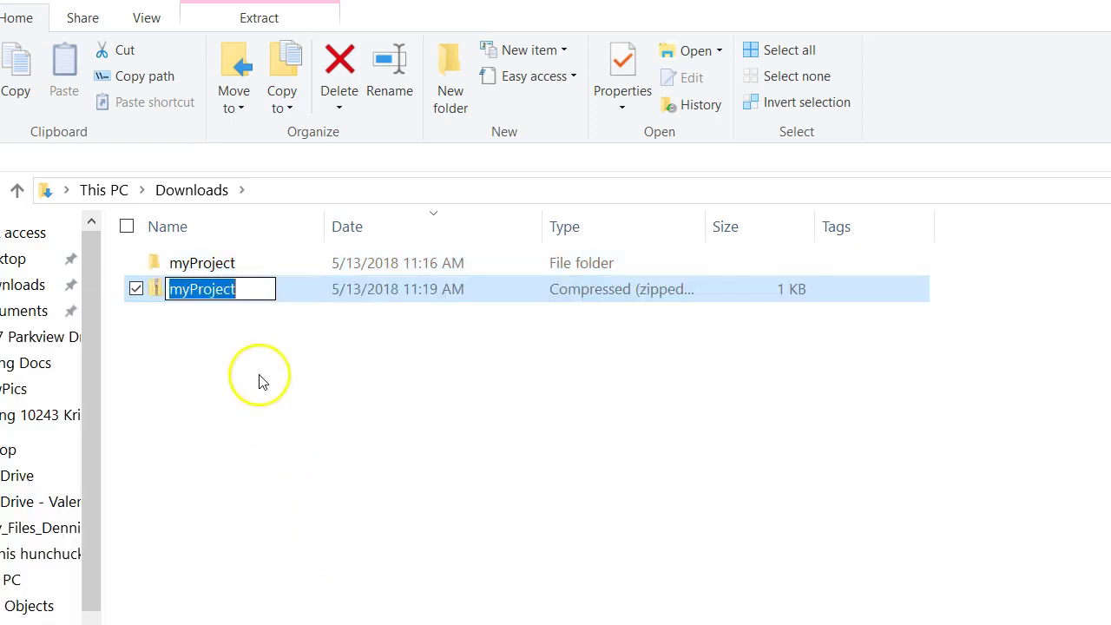
pyautogui.click(214, 384)
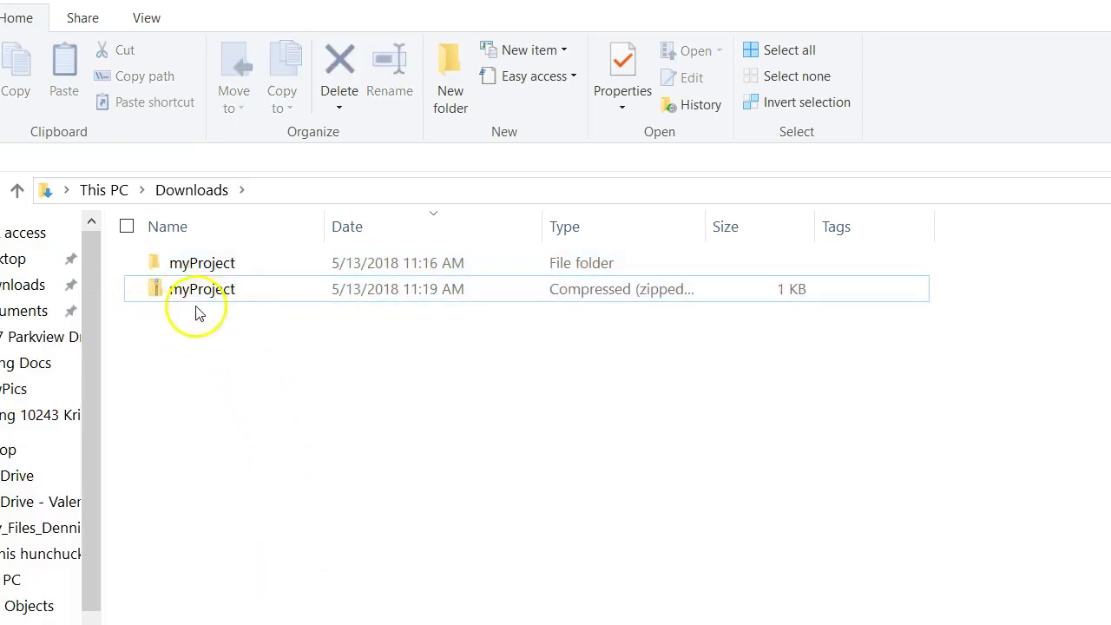
pyautogui.moveTo(196, 291); pyautogui.dragTo(812, 302)
pyautogui.click(109, 286)
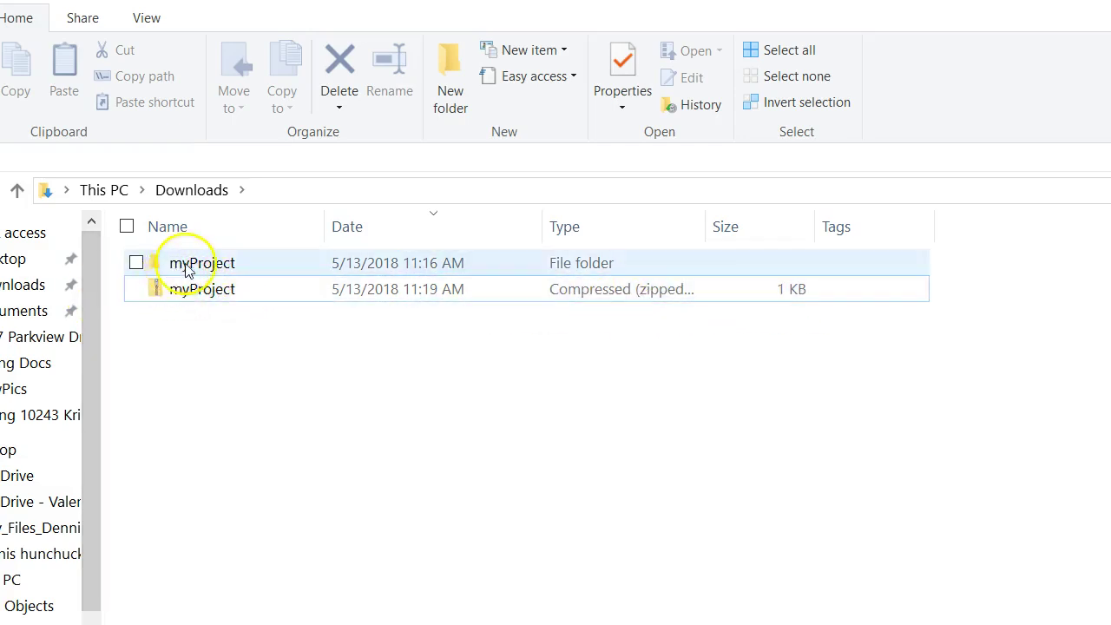
pyautogui.click(136, 289)
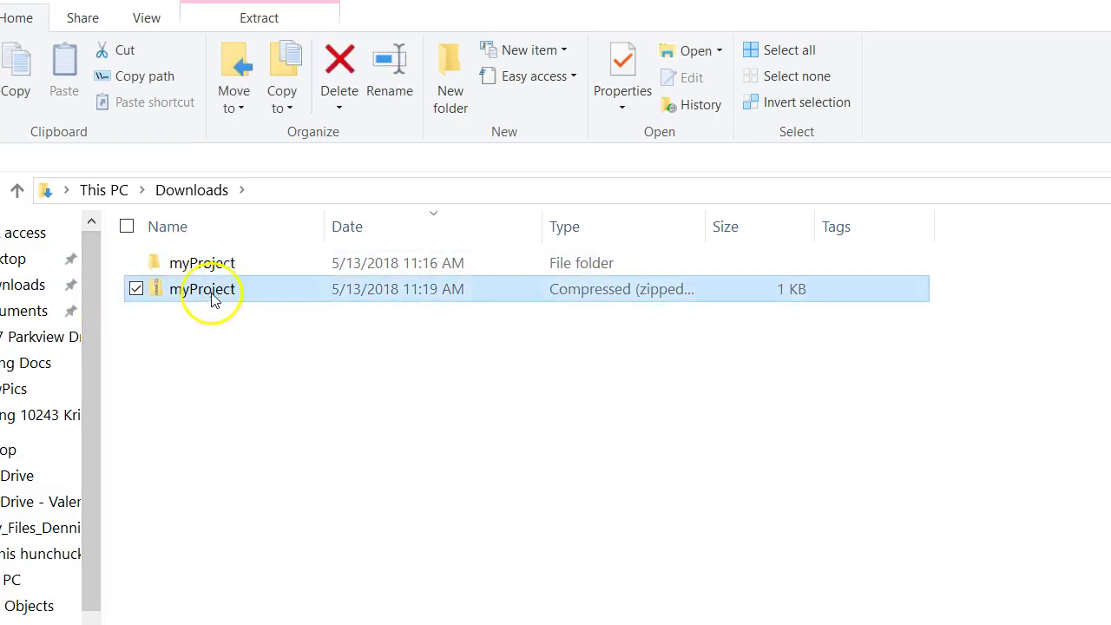